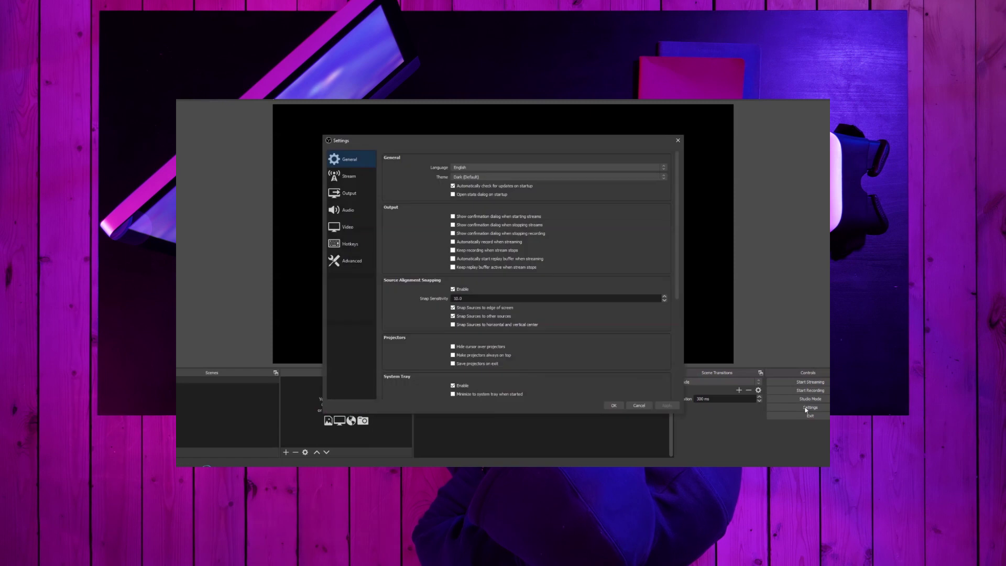
Step: On the Video page, select Lanczos as the downscale filter and pick a common frame rate
{"action": "left_click", "coordinate": [348, 227]}
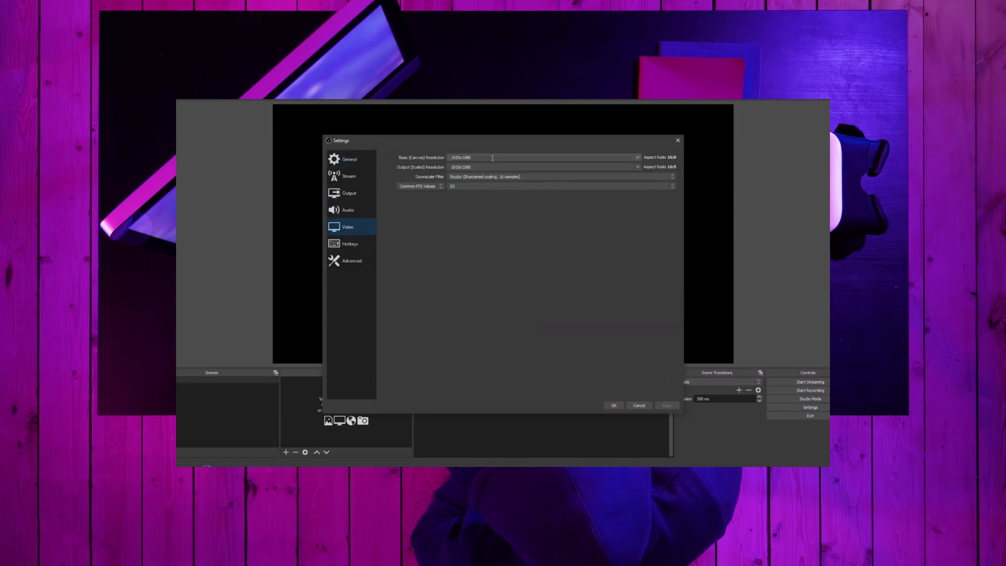
{"action": "left_click_drag", "start_coordinate": [471, 168], "coordinate": [447, 168]}
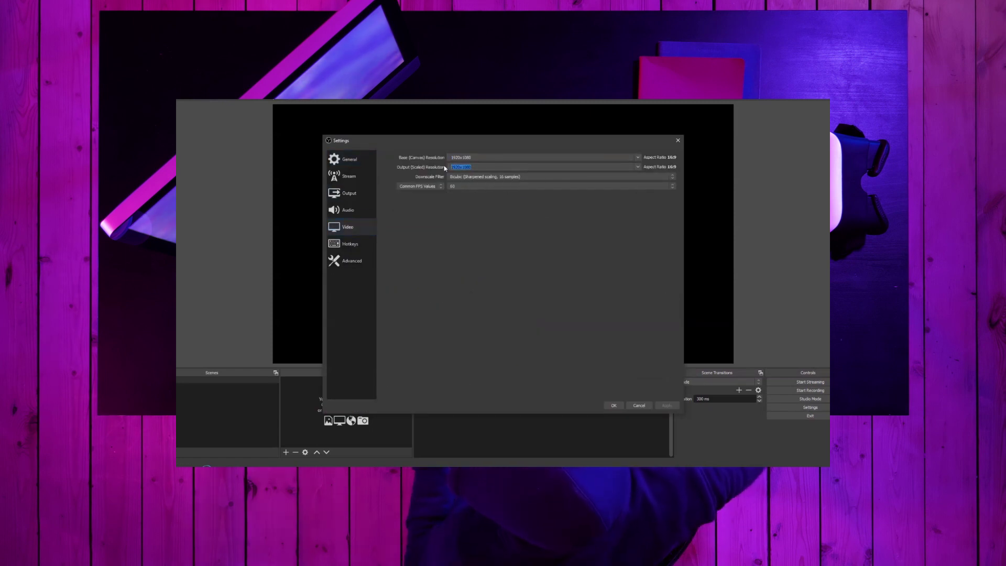
{"action": "left_click", "coordinate": [482, 177]}
{"action": "left_click", "coordinate": [495, 195]}
{"action": "left_click", "coordinate": [472, 186]}
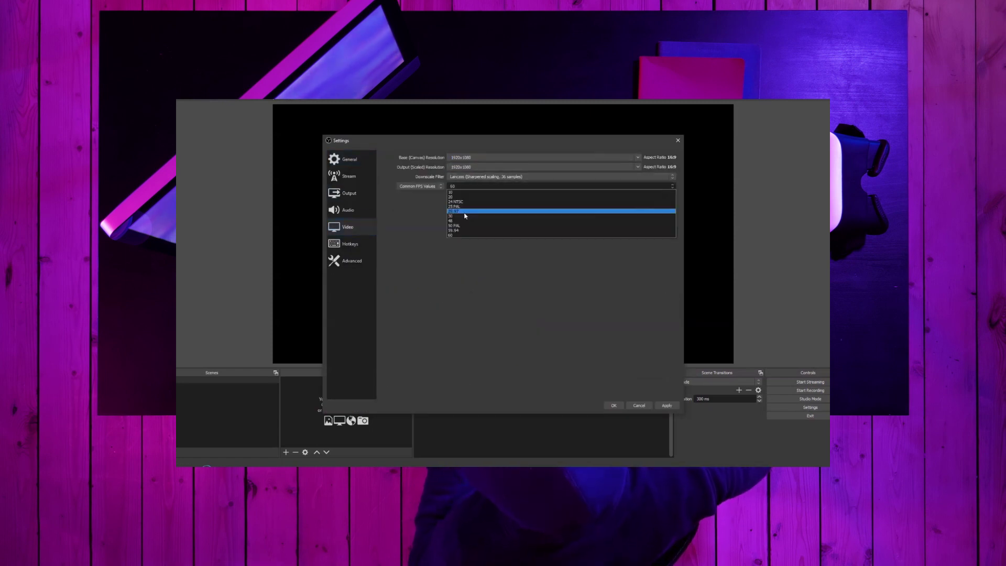
{"action": "left_click", "coordinate": [464, 212]}
Step: Switch the Output page to Advanced mode and review the recording and streaming options
{"action": "left_click", "coordinate": [349, 193]}
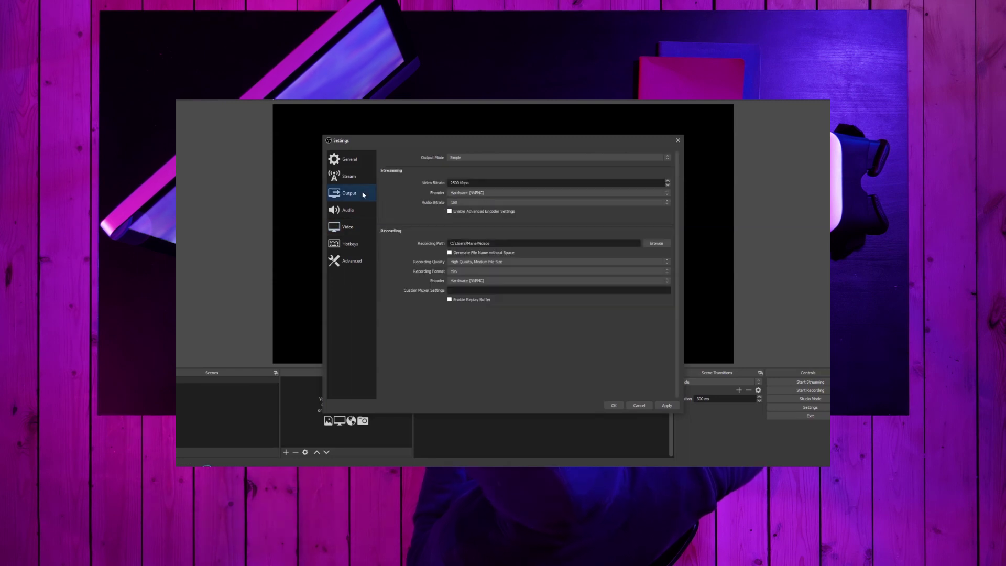
{"action": "left_click", "coordinate": [481, 158]}
{"action": "left_click", "coordinate": [471, 167]}
{"action": "left_click", "coordinate": [412, 171]}
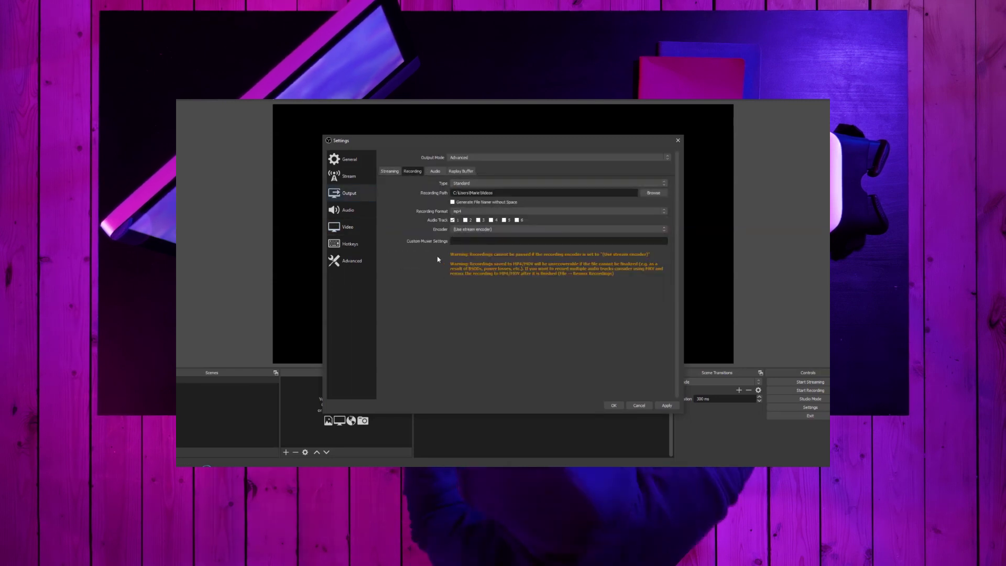
{"action": "left_click", "coordinate": [389, 171]}
{"action": "left_click", "coordinate": [471, 264]}
{"action": "left_click", "coordinate": [471, 269]}
{"action": "left_click", "coordinate": [465, 192]}
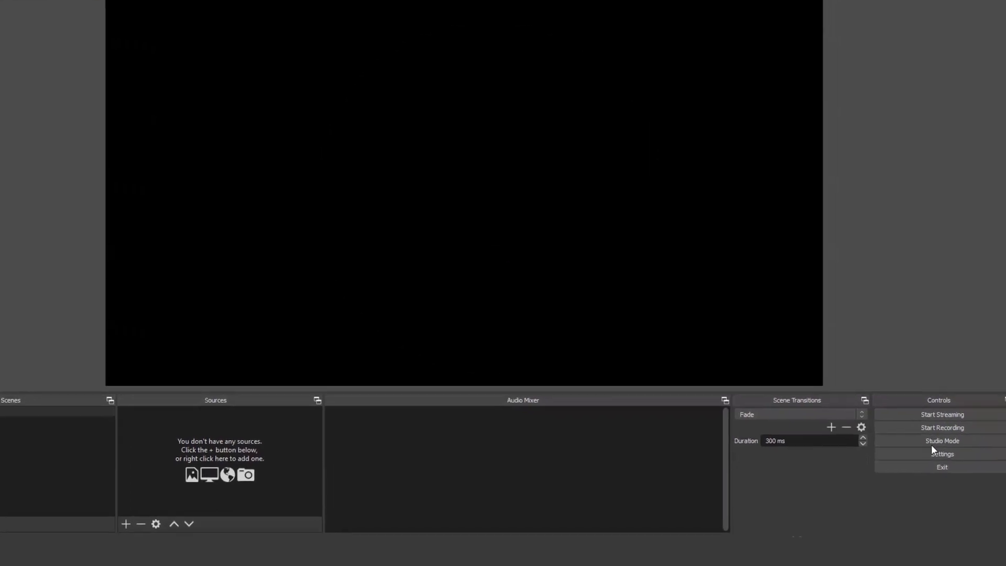
Step: Reopen Settings on the Video page: 1920x1080 resolutions, Bicubic filter, 60 FPS
{"action": "left_click", "coordinate": [931, 454]}
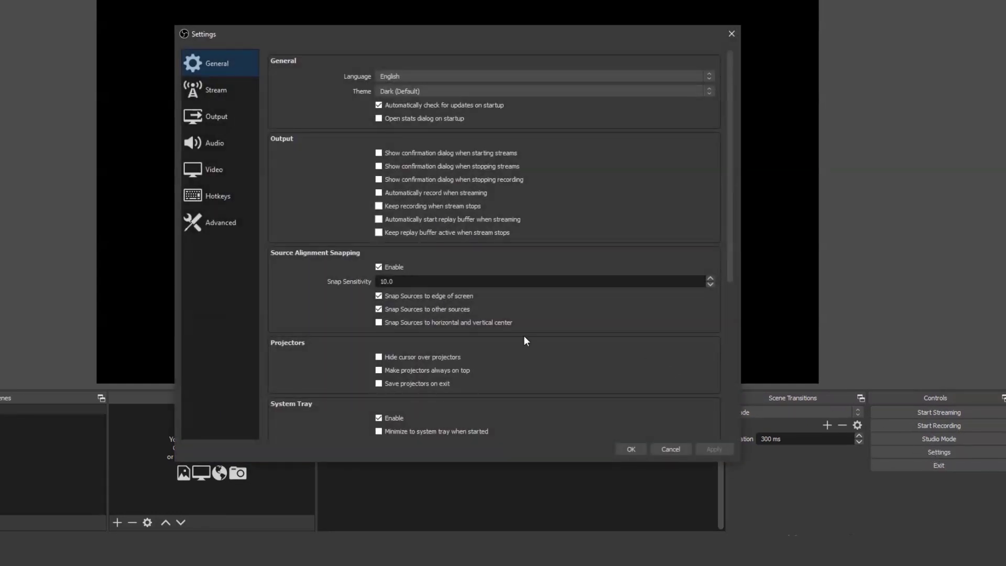
{"action": "left_click", "coordinate": [225, 170]}
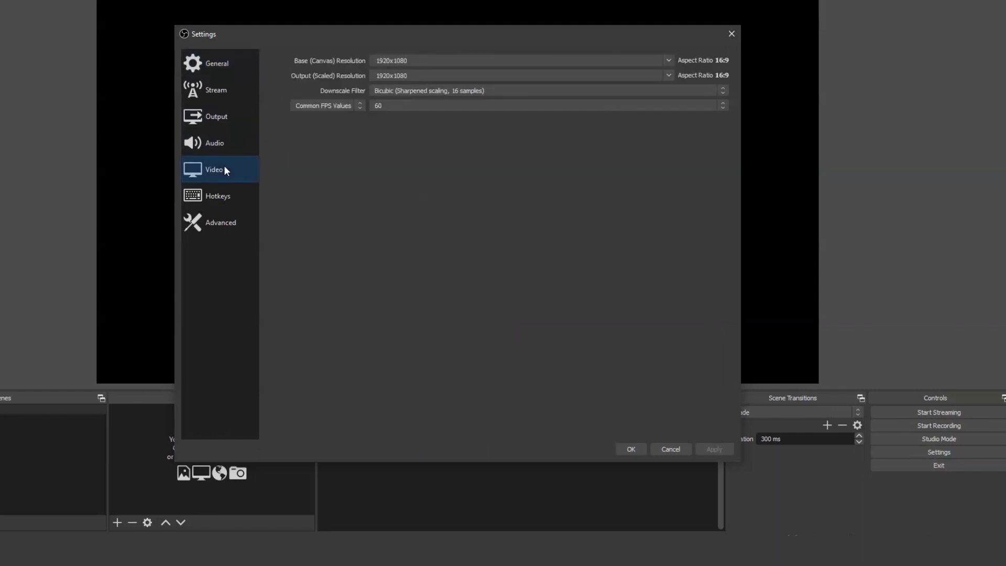
{"action": "double_click", "coordinate": [368, 59]}
{"action": "left_click_drag", "start_coordinate": [413, 79], "coordinate": [374, 77]}
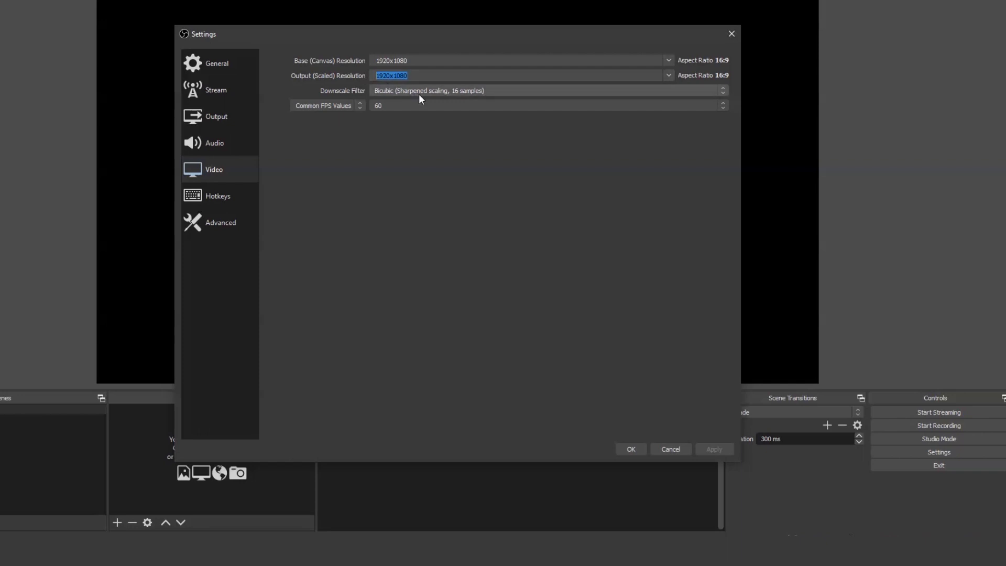
Step: Change the downscale filter from Bicubic to Lanczos (Sharpened scaling, 36 samples)
{"action": "left_click", "coordinate": [445, 91]}
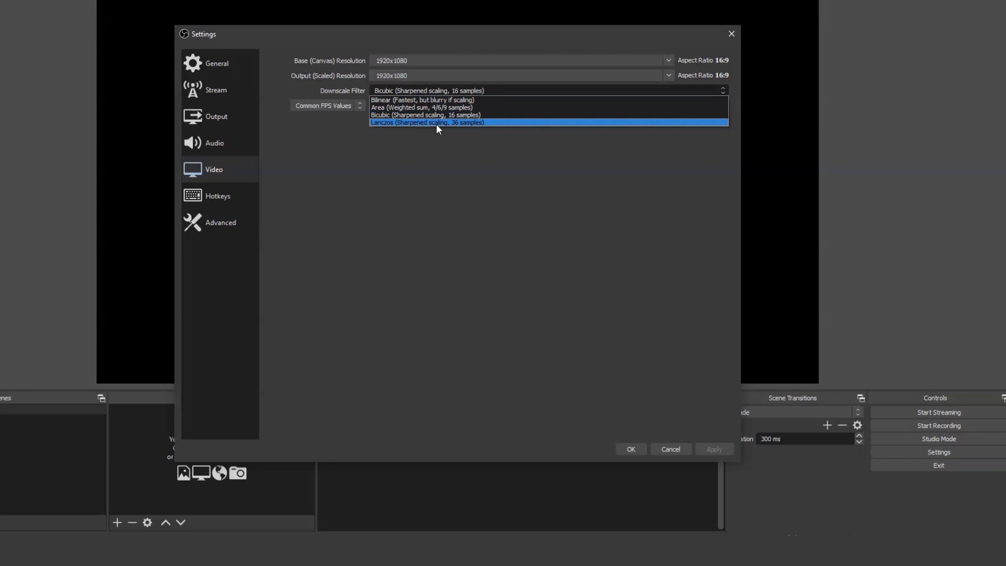
{"action": "left_click", "coordinate": [453, 124]}
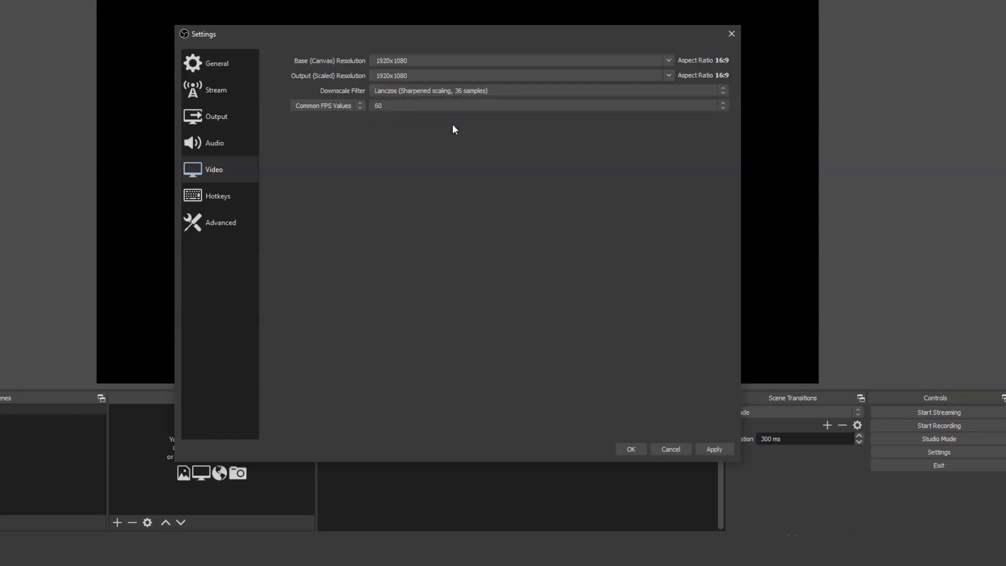
Step: Pick 30 from Common FPS Values, then go to the Output page
{"action": "left_click", "coordinate": [429, 106]}
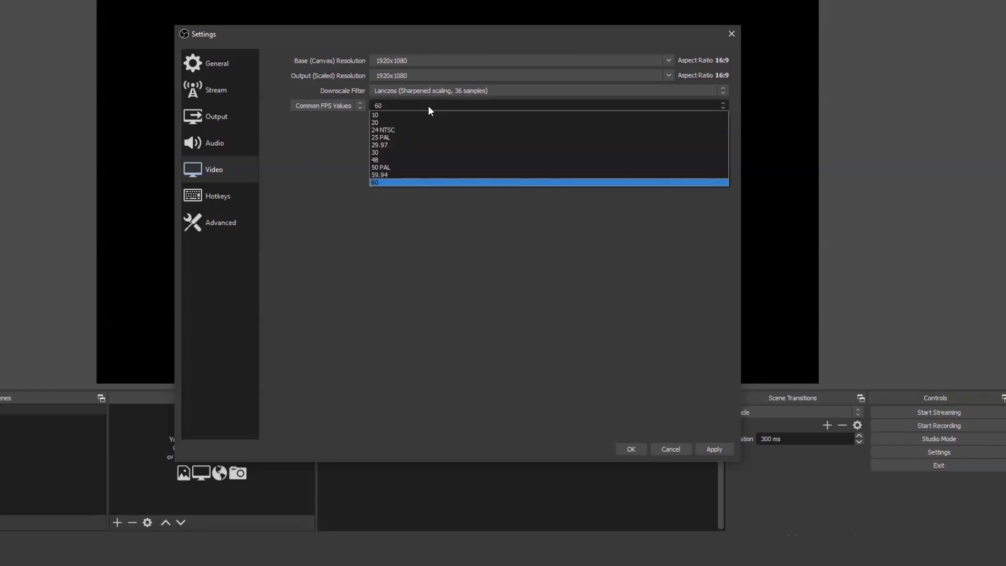
{"action": "left_click", "coordinate": [394, 152]}
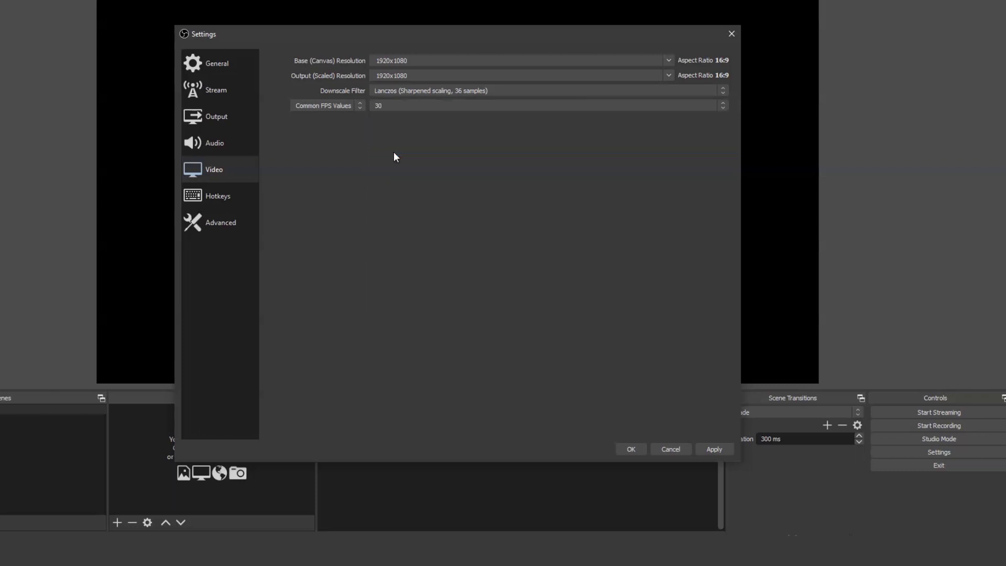
{"action": "left_click", "coordinate": [237, 118]}
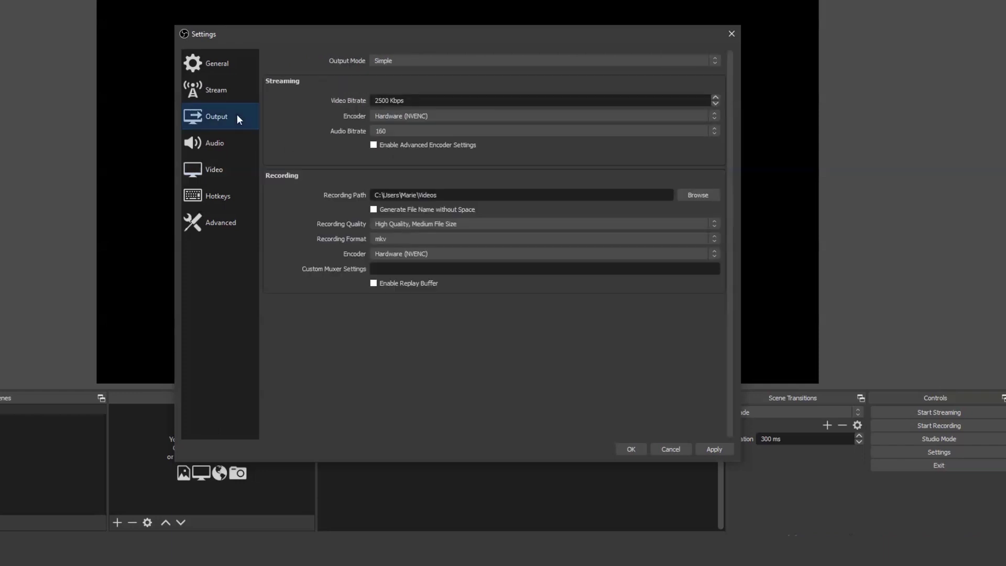
Step: Change the Output Mode dropdown from Simple to Advanced
{"action": "left_click", "coordinate": [421, 61]}
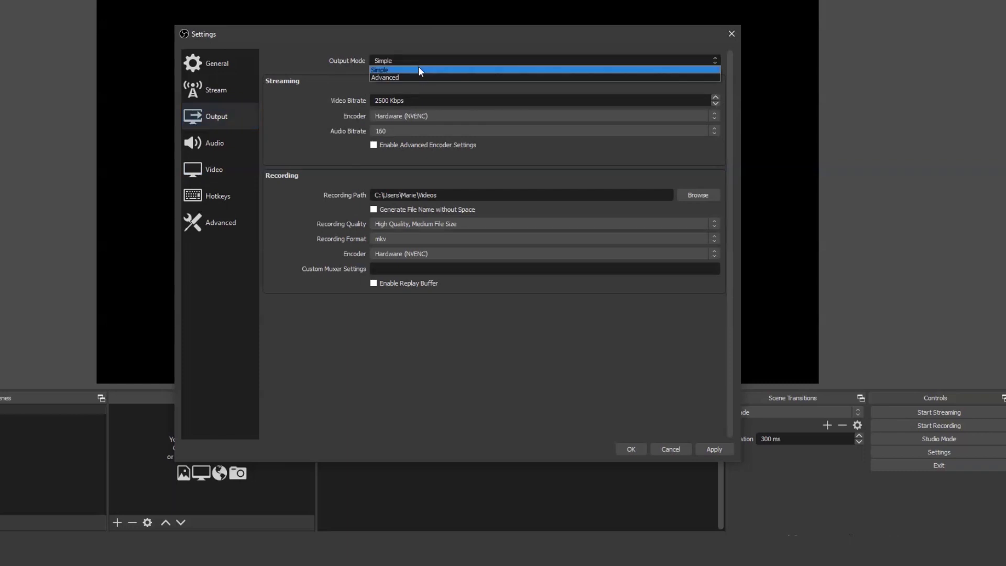
{"action": "left_click", "coordinate": [418, 77]}
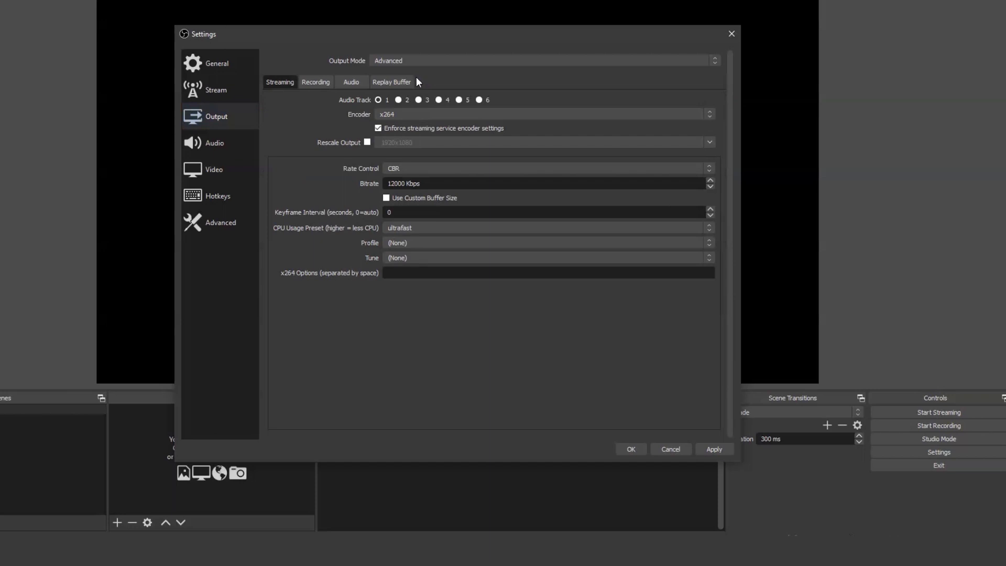
Step: On the Recording tab, check the recording path and keep mp4 as the recording format
{"action": "left_click", "coordinate": [314, 84]}
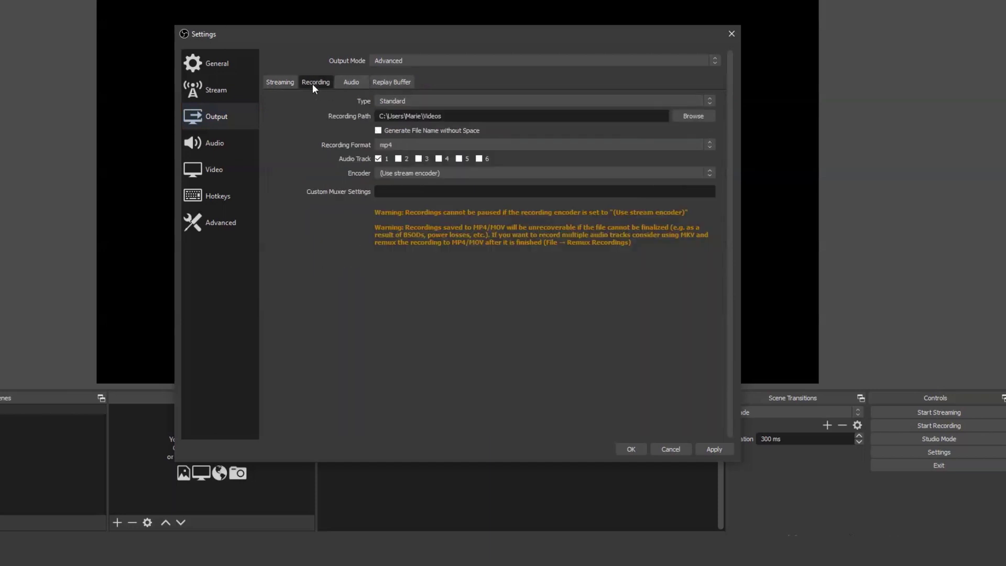
{"action": "left_click_drag", "start_coordinate": [444, 116], "coordinate": [371, 114]}
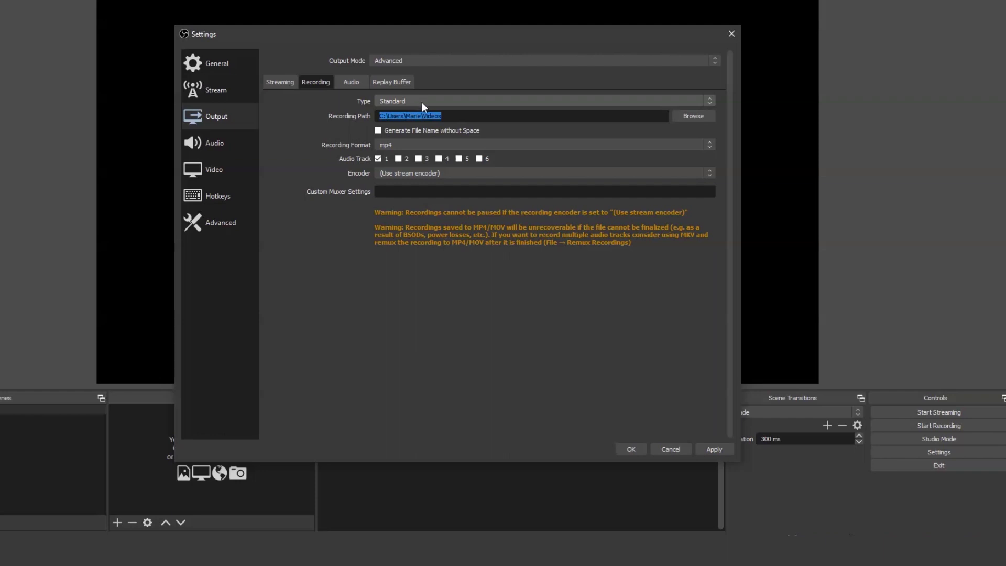
{"action": "left_click", "coordinate": [408, 144]}
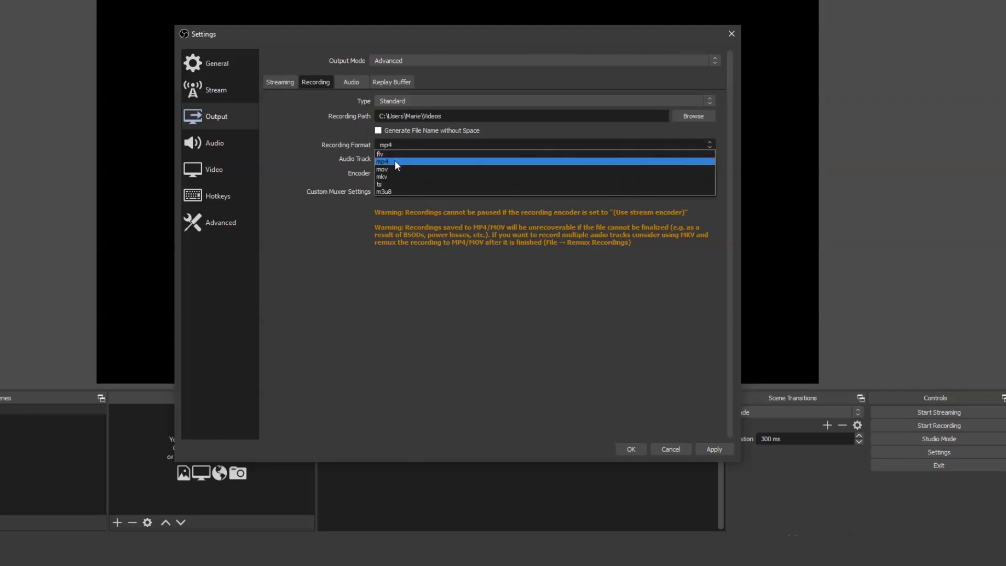
{"action": "left_click", "coordinate": [394, 160]}
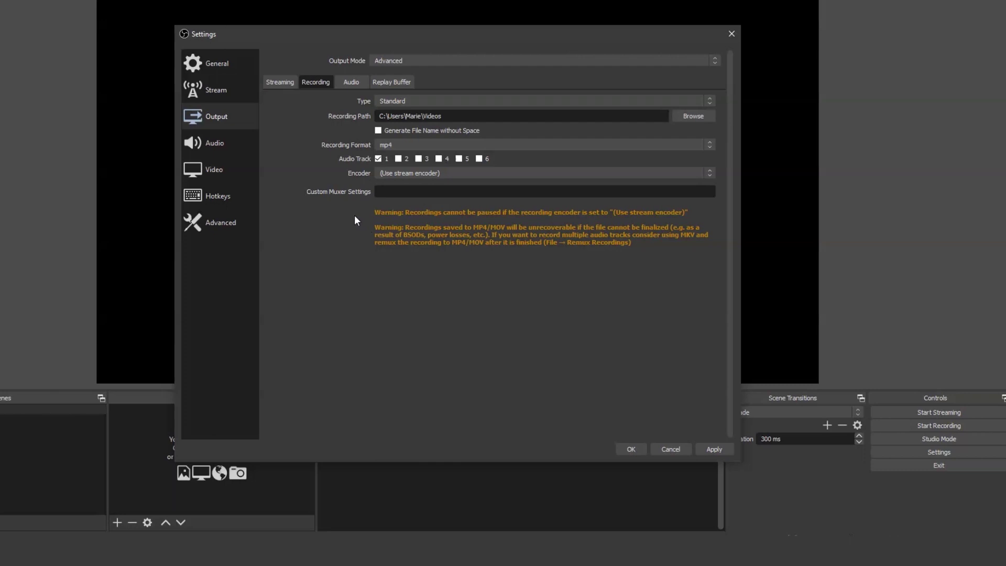
Step: On the Streaming tab, confirm 12000 Kbps bitrate, ultrafast CPU preset and x264 encoder
{"action": "left_click", "coordinate": [277, 82]}
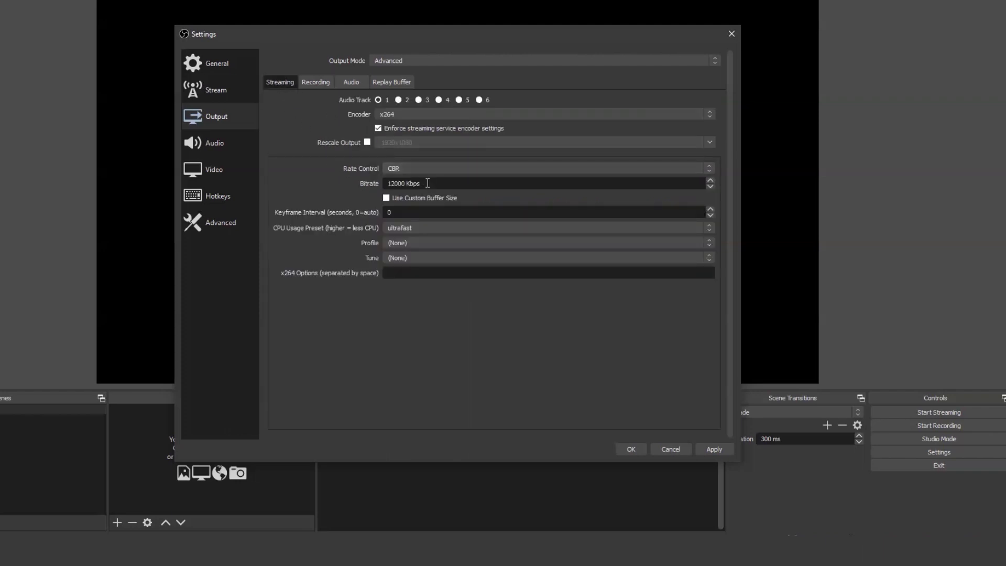
{"action": "left_click_drag", "start_coordinate": [425, 184], "coordinate": [373, 184]}
{"action": "left_click", "coordinate": [419, 228]}
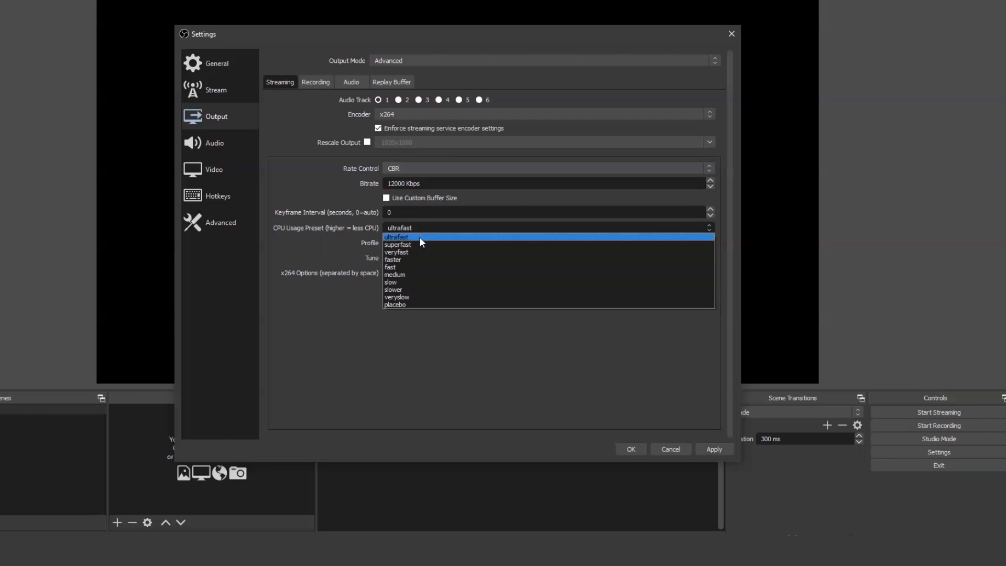
{"action": "left_click", "coordinate": [420, 238]}
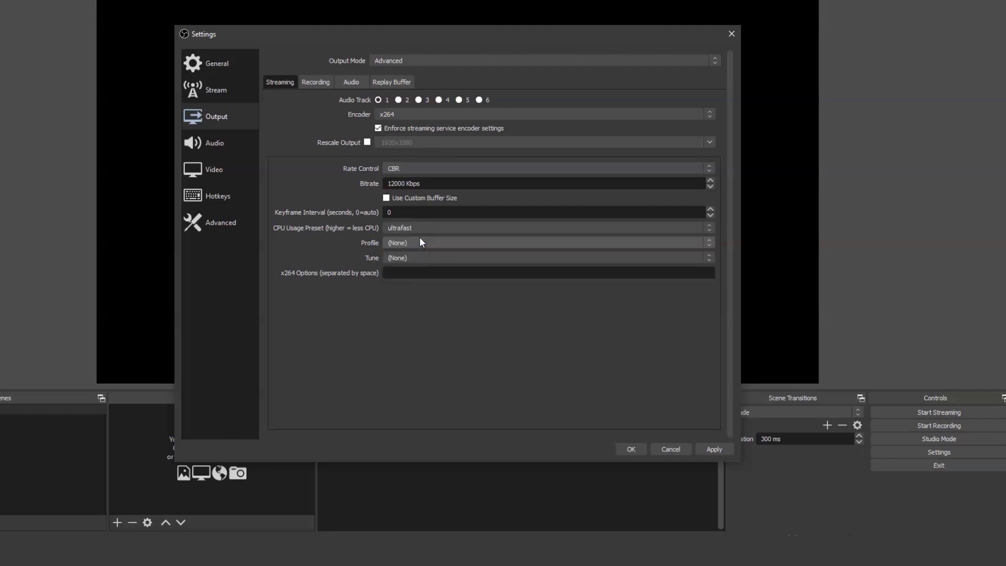
{"action": "left_click", "coordinate": [398, 114]}
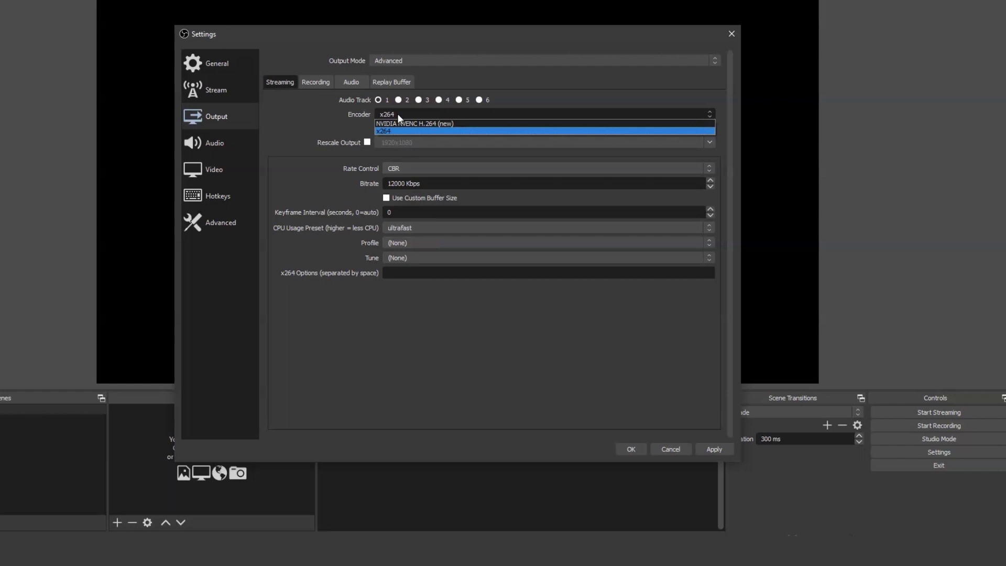
{"action": "left_click", "coordinate": [397, 114]}
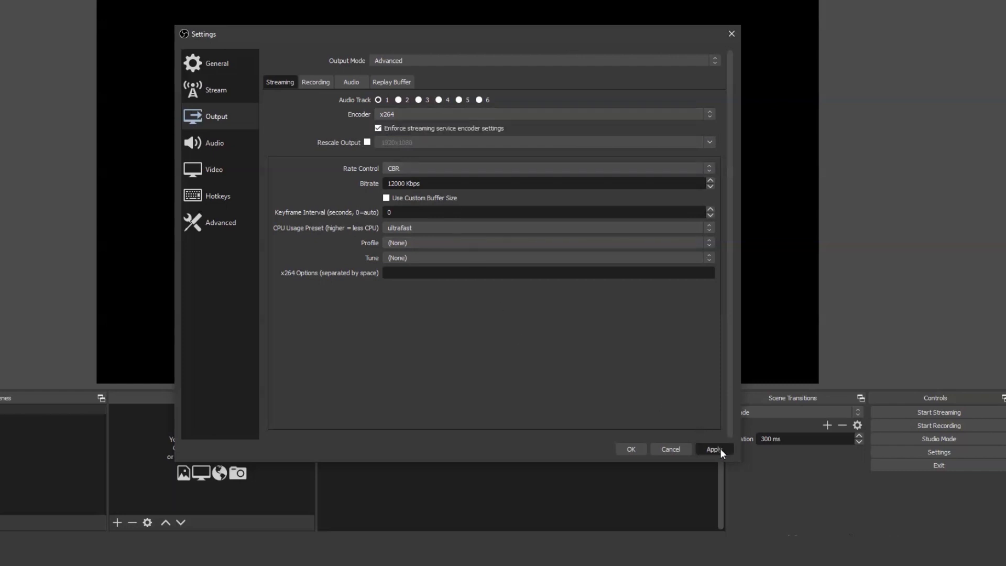
Step: Confirm settings with OK, then verify the Video page's 1920x1080 resolutions and Lanczos filter
{"action": "left_click", "coordinate": [636, 450]}
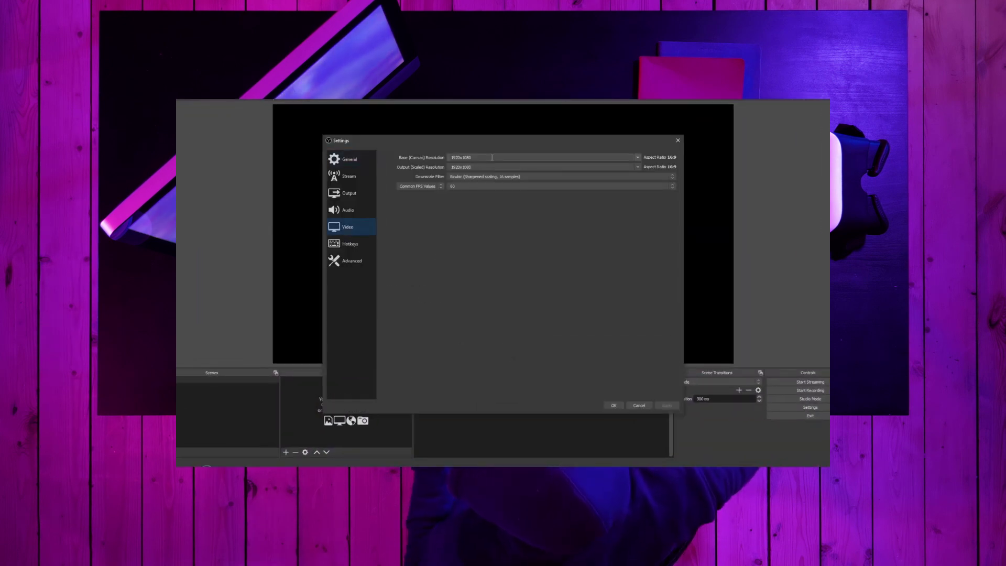
{"action": "key", "text": "Tab"}
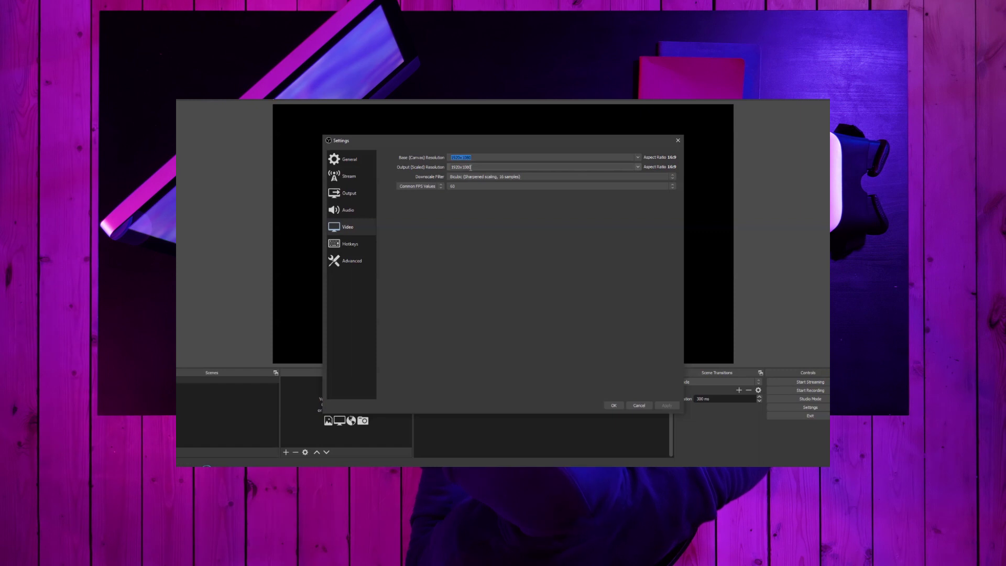
{"action": "key", "text": "Tab"}
{"action": "left_click", "coordinate": [498, 177]}
{"action": "left_click", "coordinate": [499, 203]}
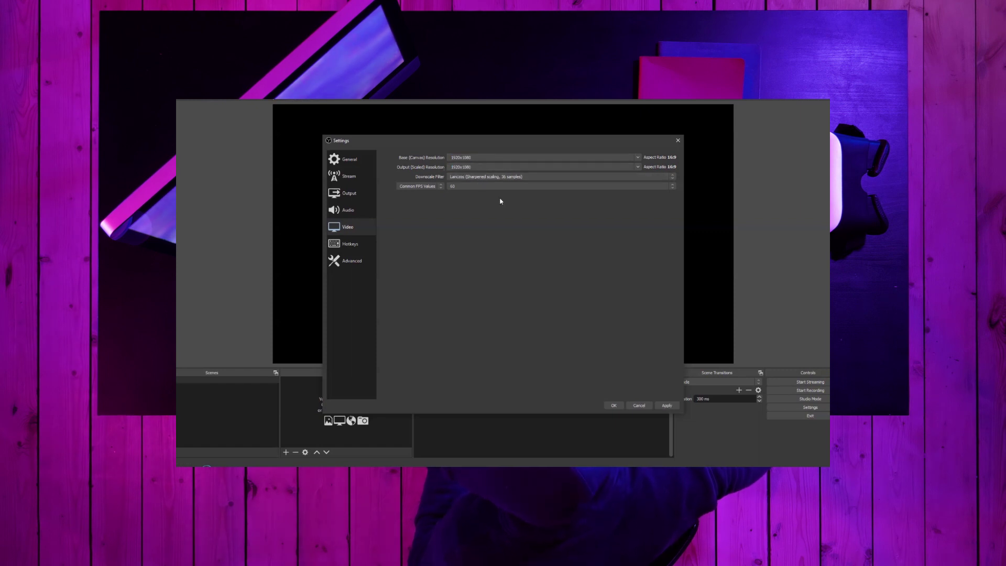